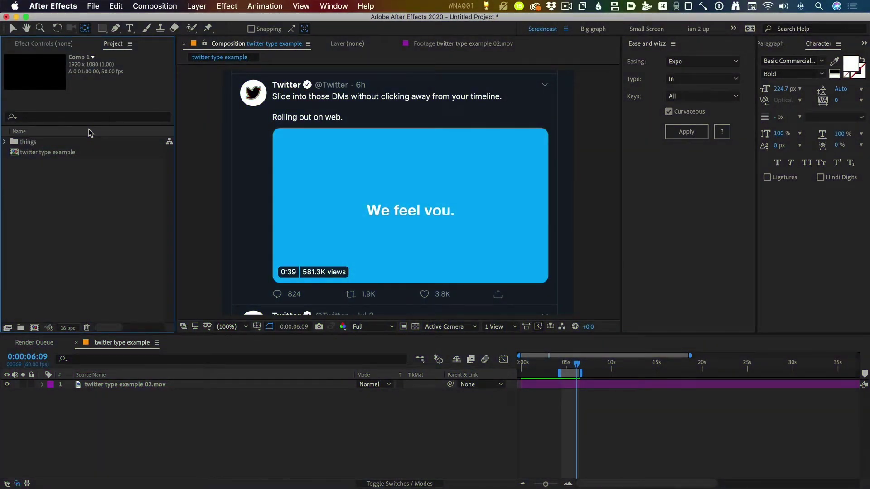
Create a new composition named Comp 1 at 1920x1080 and 50 fps
key(super+k)
key(Return)
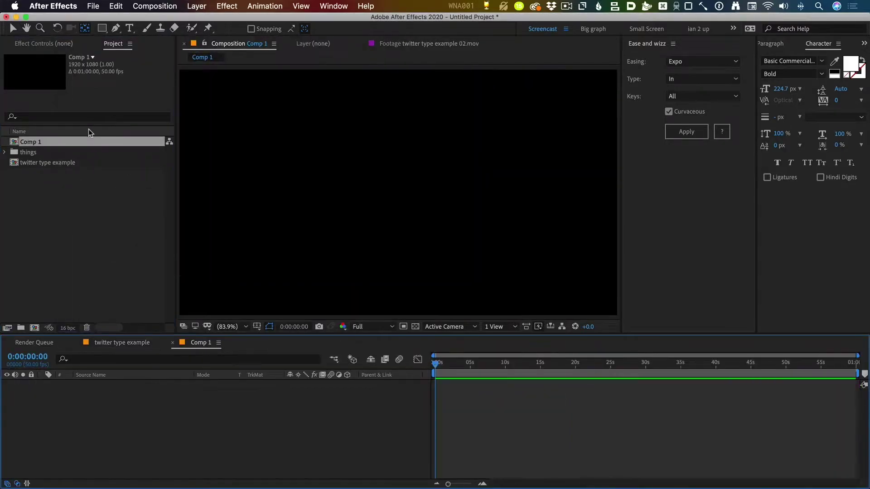
Add a 'We feel you.' text layer with its anchor point and position centred in the frame
key(super+t)
click(305, 180)
text(We)
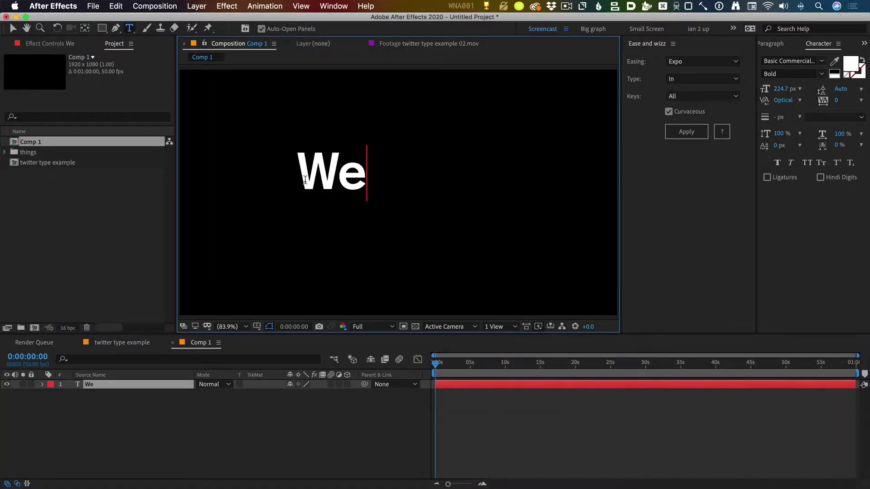
text( feel you.)
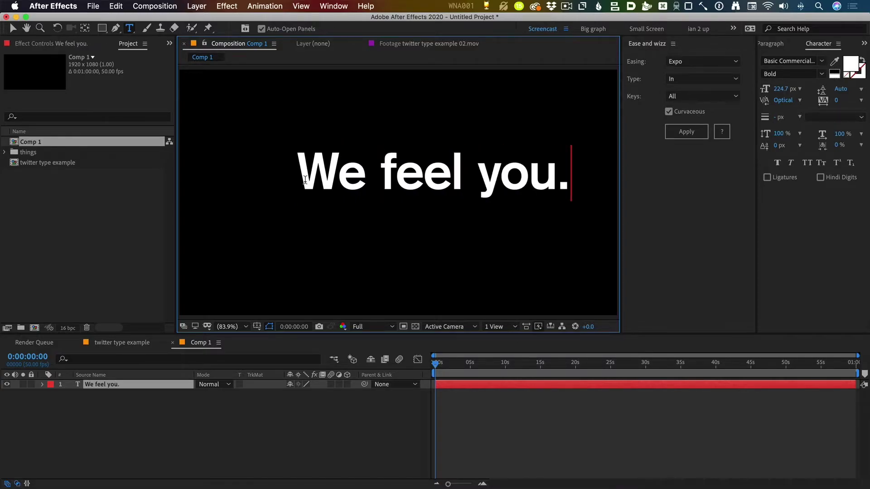
key(Escape)
key(v)
key(super+alt+Home)
key(super+Home)
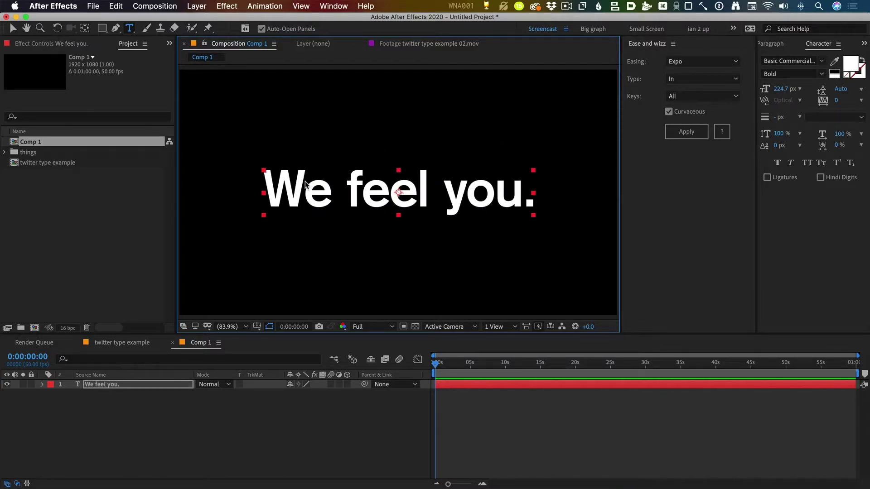
click(150, 446)
click(138, 438)
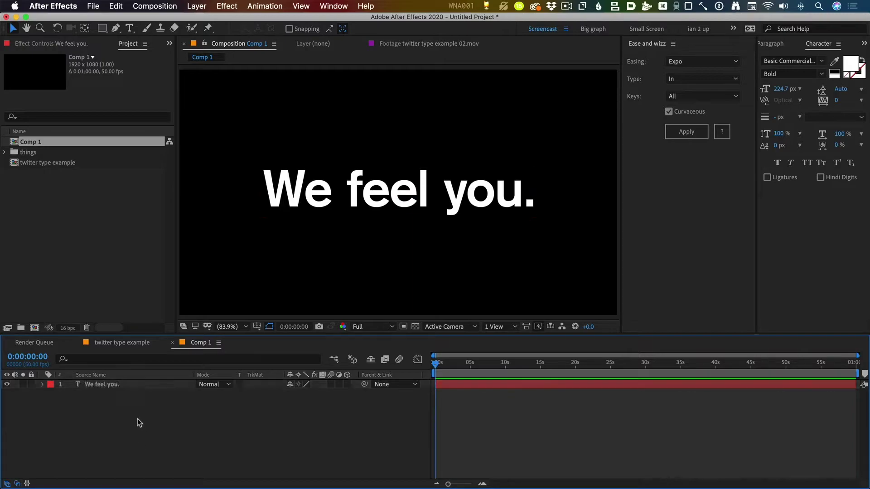
Add a new rectangular mask around the 'We feel you.' text layer
right_click(130, 389)
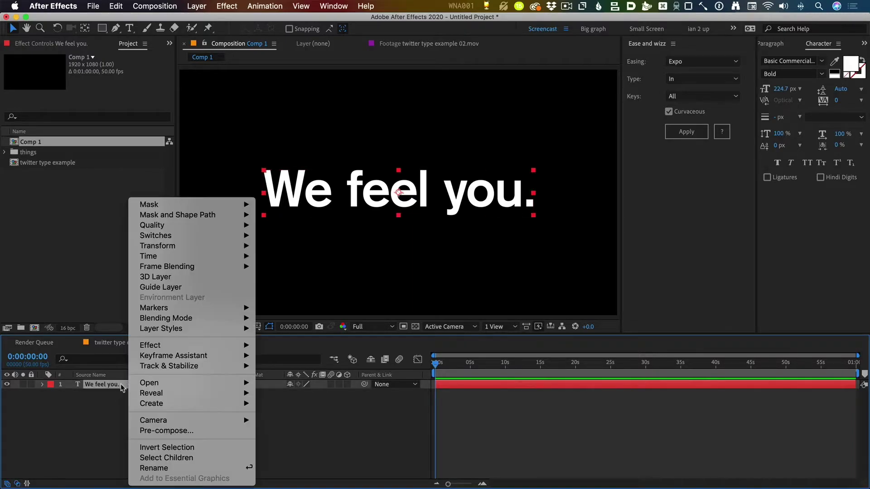
mouse_move(171, 206)
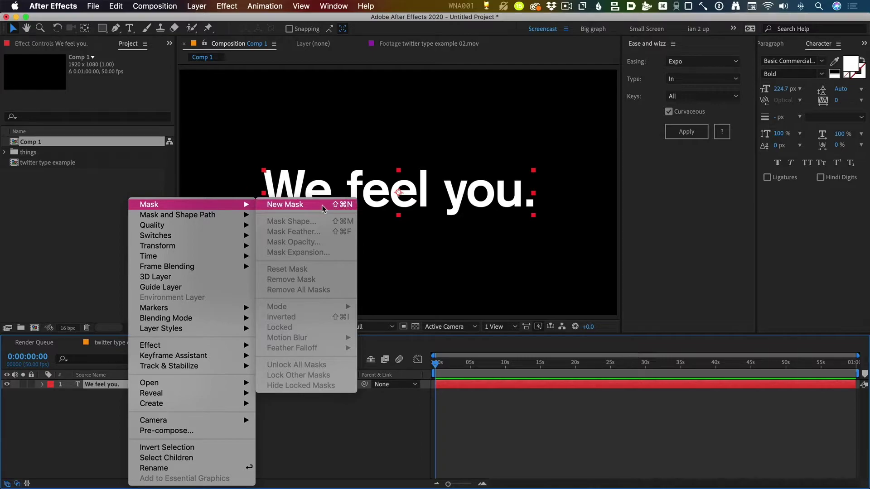
click(336, 206)
click(245, 444)
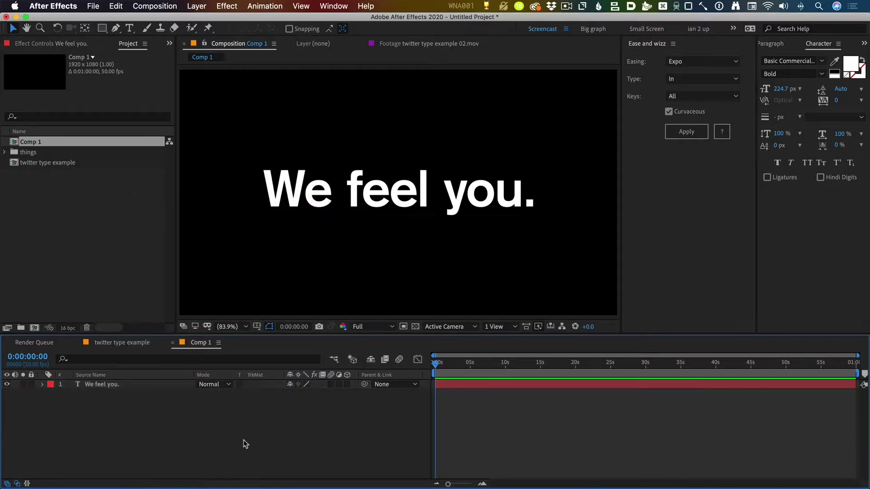
click(88, 29)
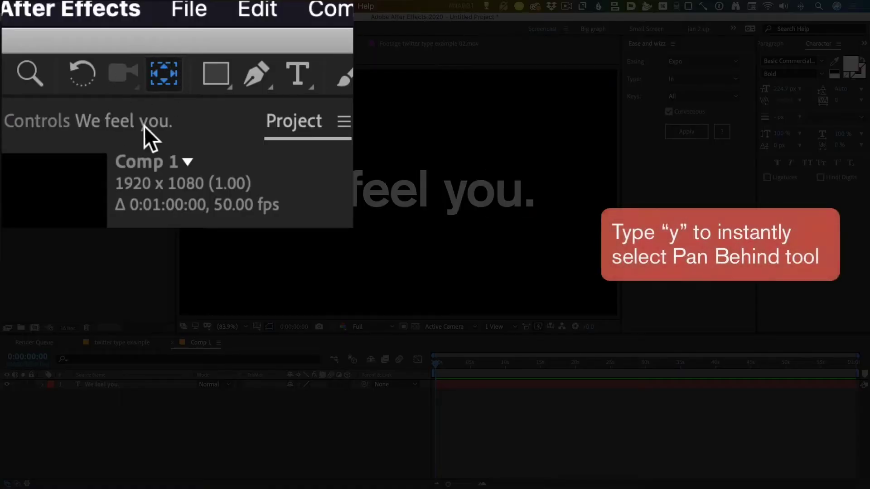
click(404, 203)
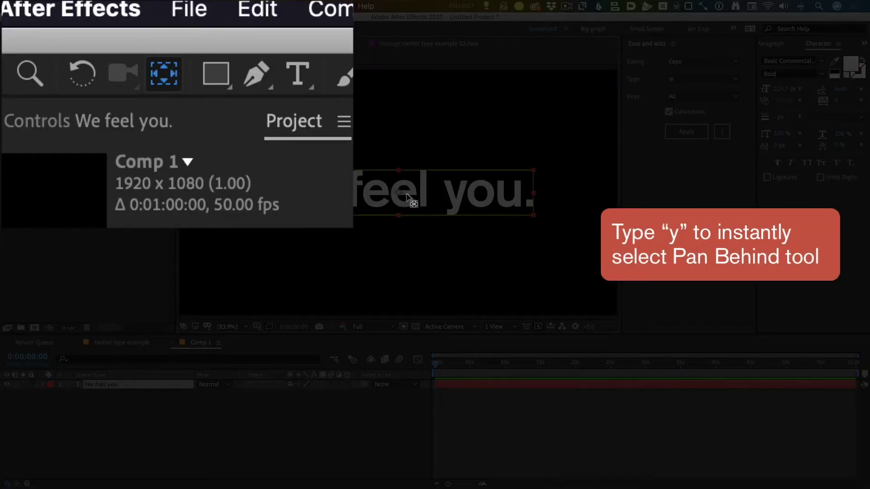
drag(410, 182, 426, 207)
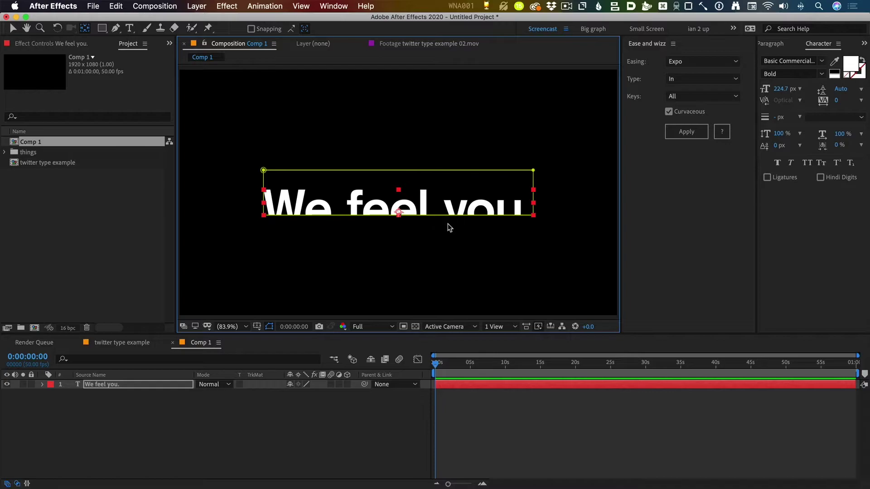
key(super+z)
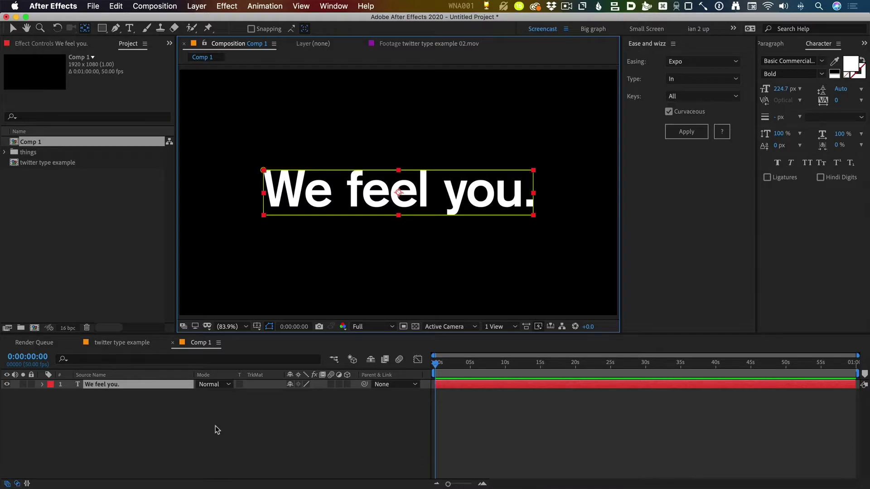
Keyframe Position and Mask Path at the start, then raise the text behind the mask at frame 20
key(alt+p)
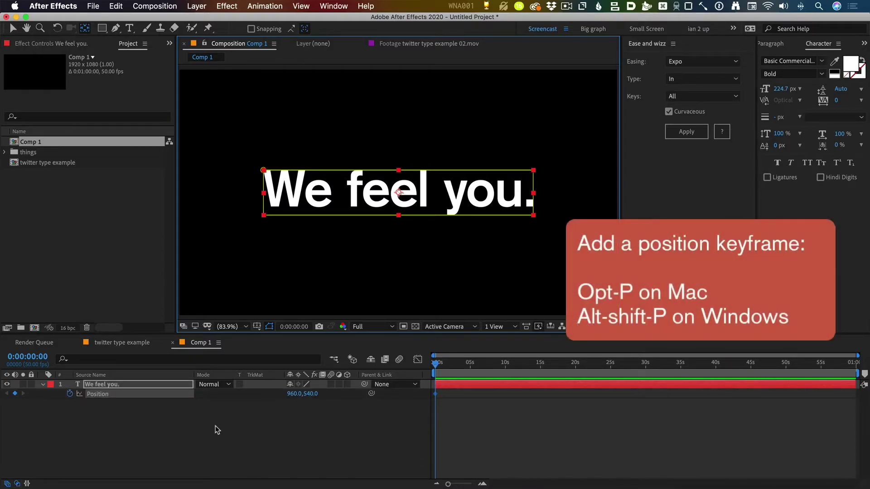
key(alt+m)
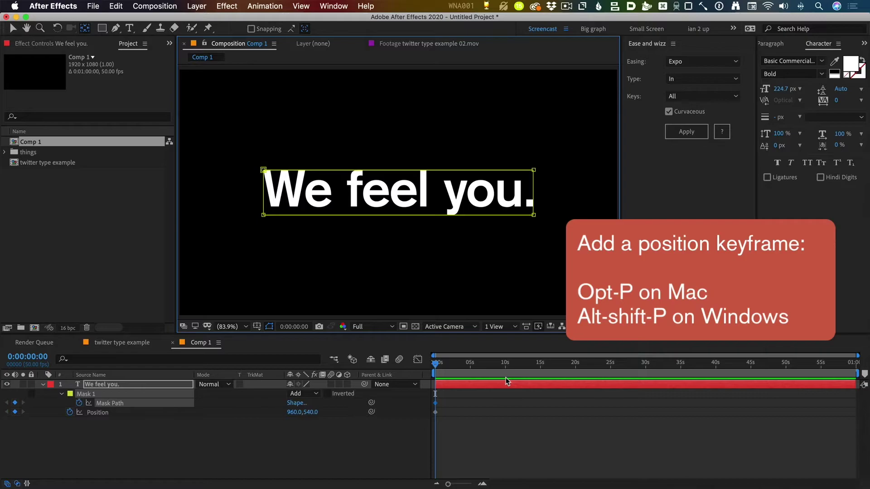
key(shift+Page_Down)
key(shift+Page_Down)
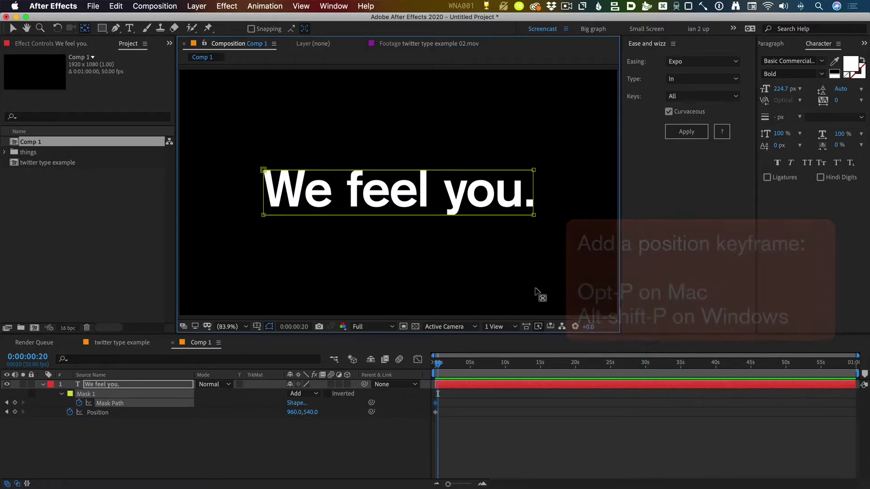
click(395, 244)
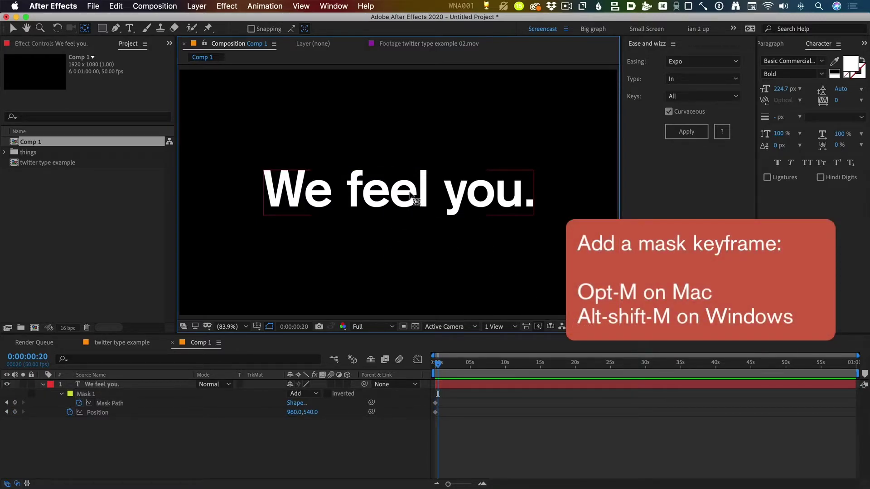
drag(413, 198, 415, 146)
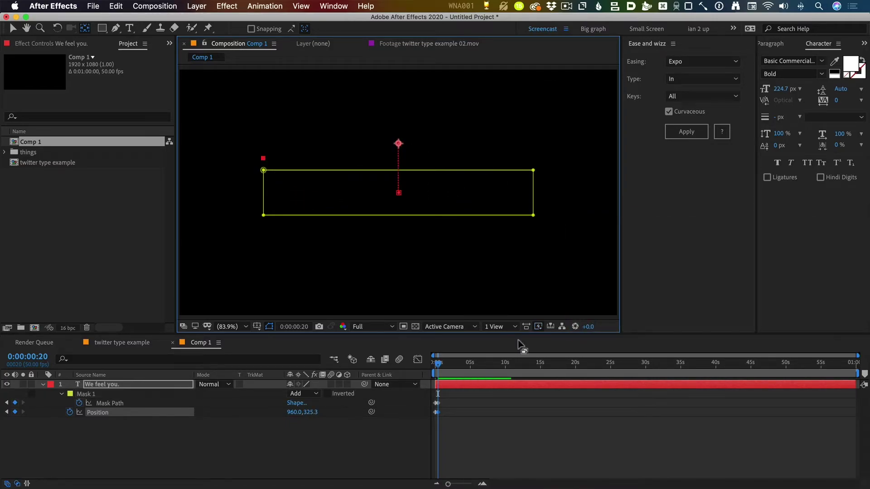
key(space)
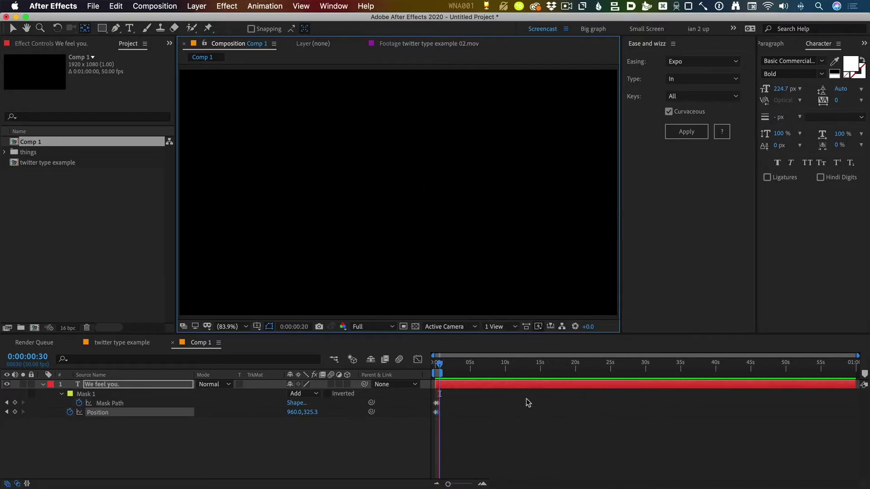
key(space)
Time-reverse the Position and Mask Path keyframes so the text slides into view
key(equal)
key(equal)
key(Home)
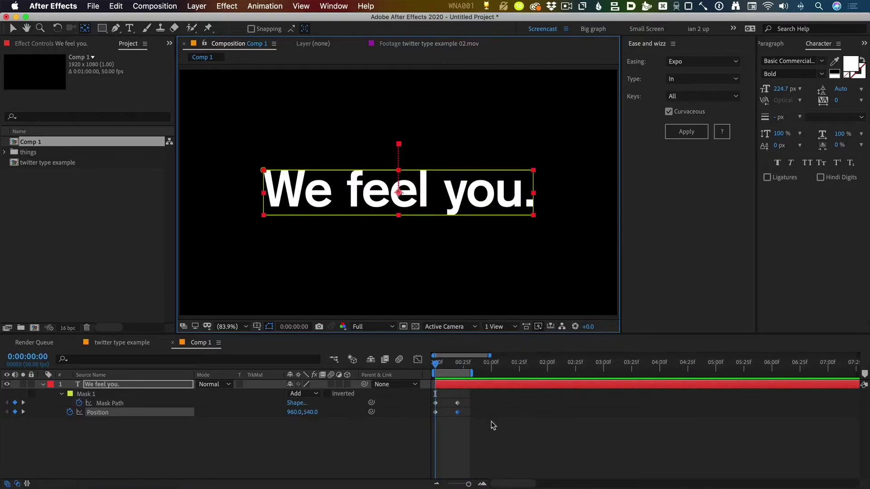
drag(501, 463, 428, 393)
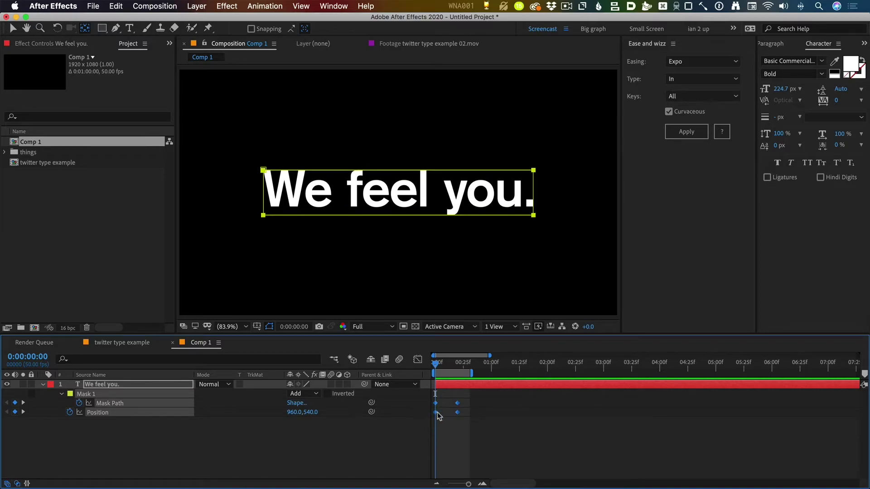
right_click(436, 414)
mouse_move(542, 479)
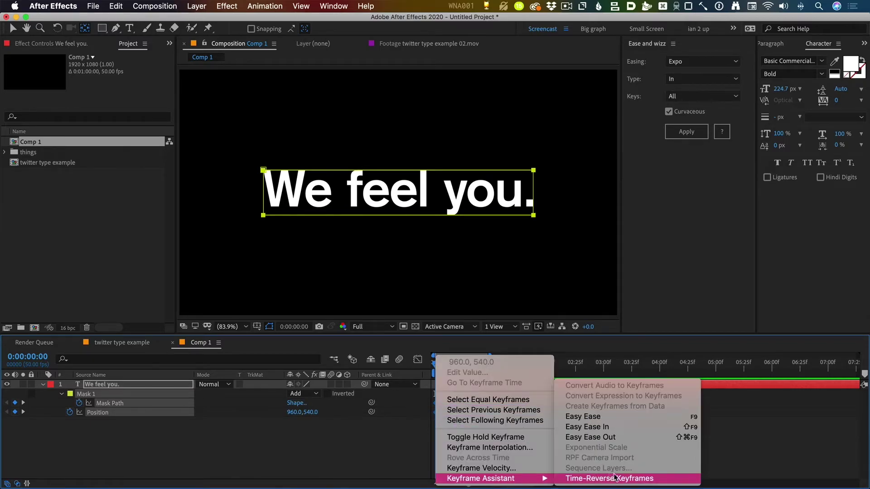
click(614, 477)
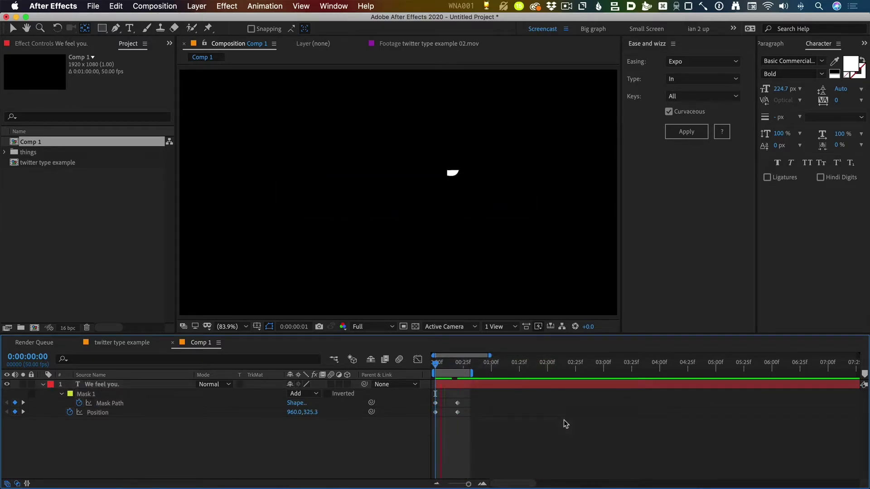
key(space)
key(space)
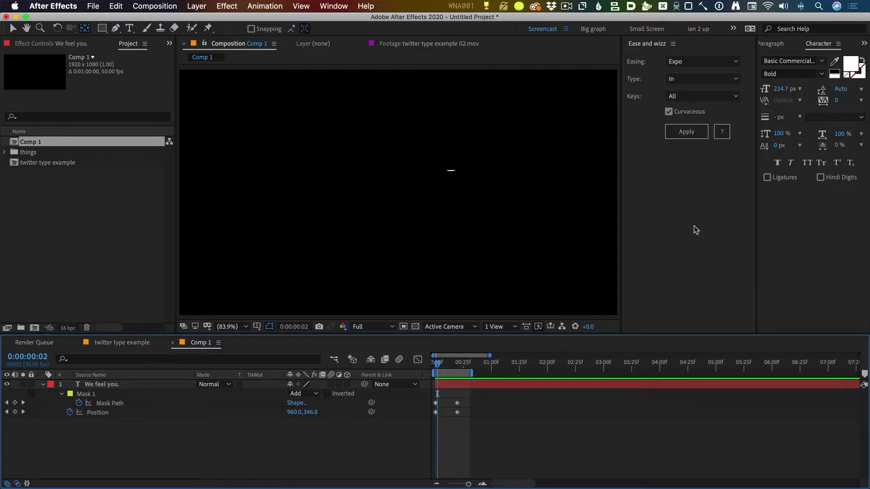
Extend the work area to about 3 seconds and select the Mask Path and Position keyframes
click(696, 228)
click(681, 113)
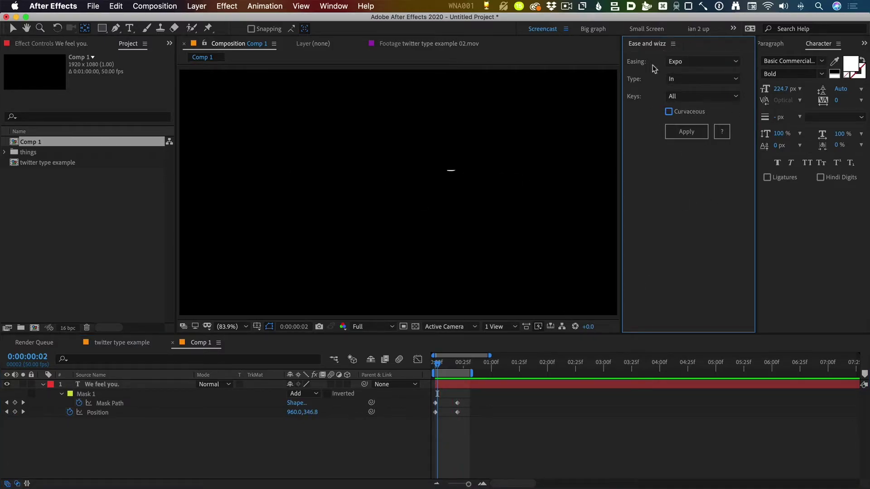
click(359, 439)
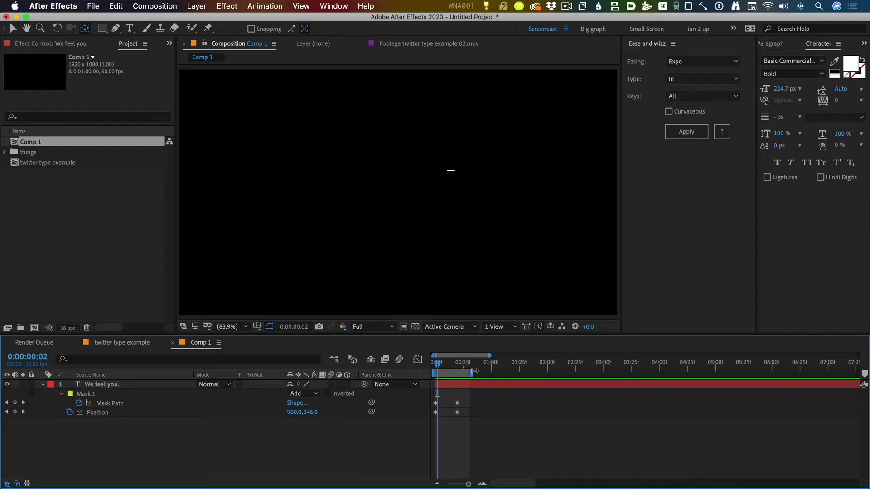
drag(471, 373, 615, 371)
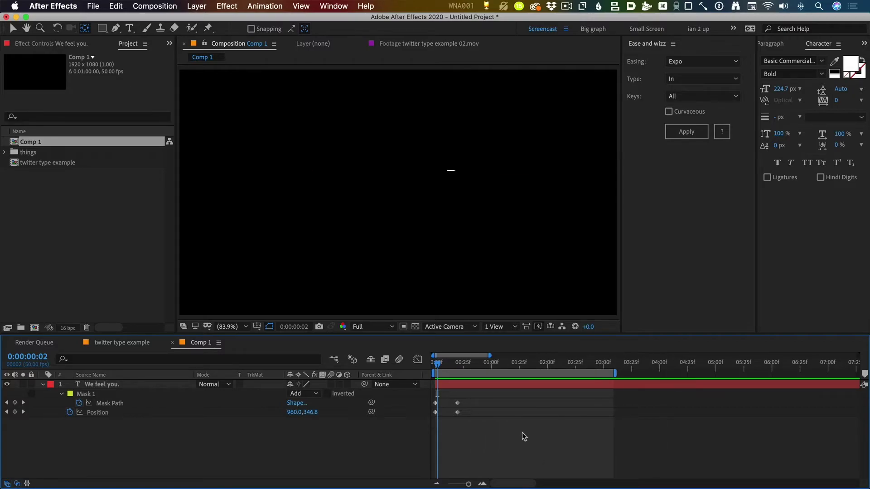
drag(499, 427, 428, 397)
drag(439, 362, 427, 362)
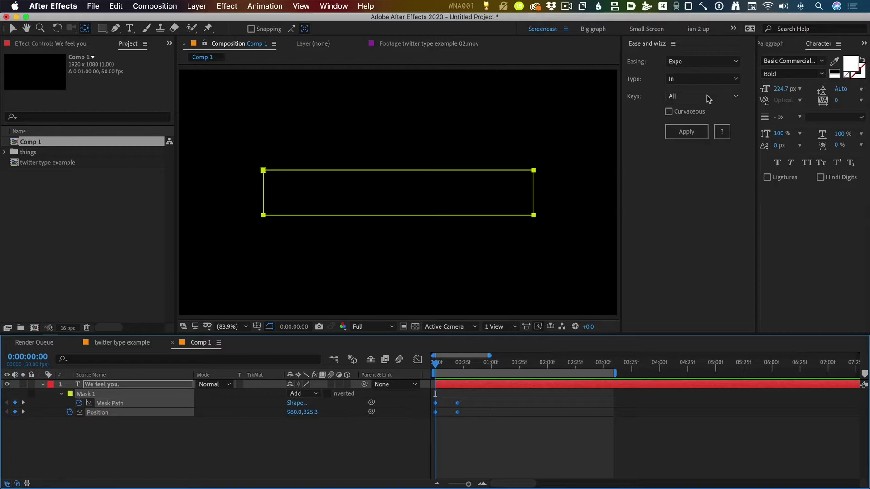
Apply Ease and Wizz Quint Out easing to the selected keyframes and preview the slide-in
click(695, 113)
click(686, 84)
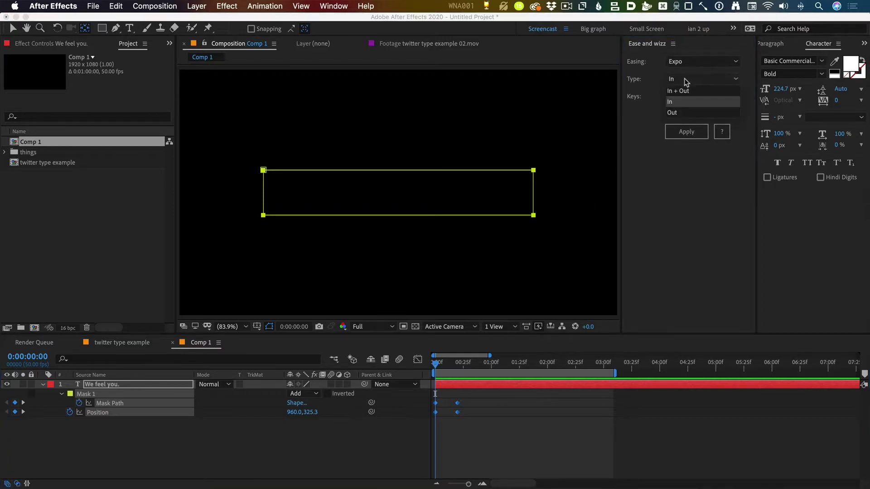
click(675, 111)
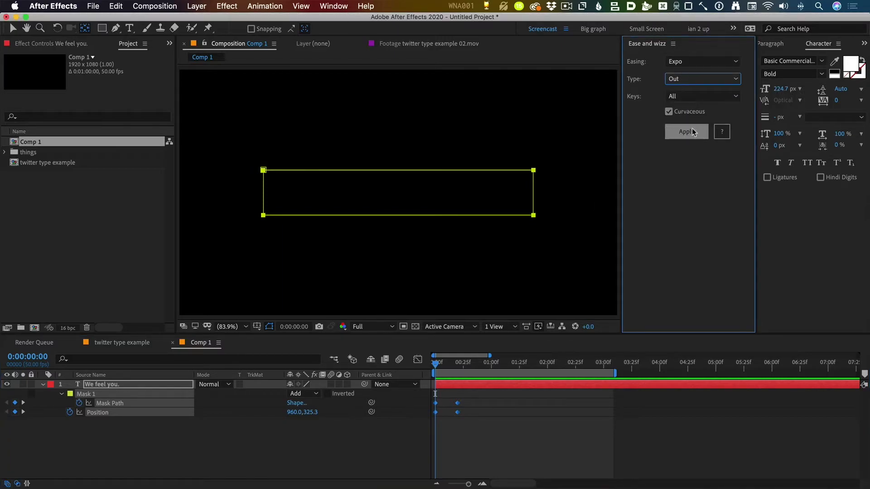
click(690, 62)
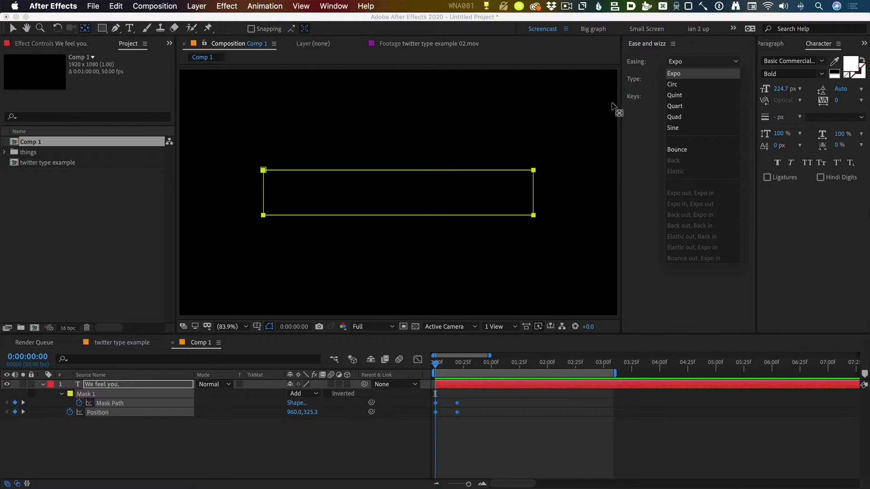
click(684, 95)
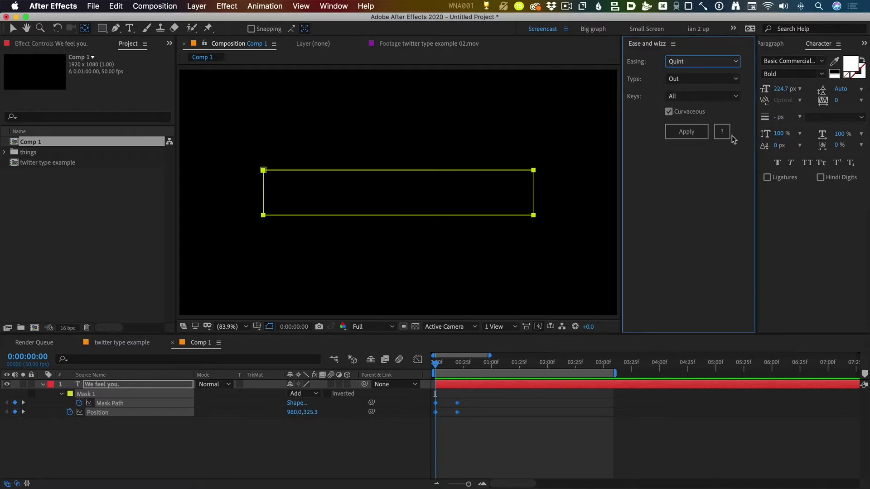
click(692, 133)
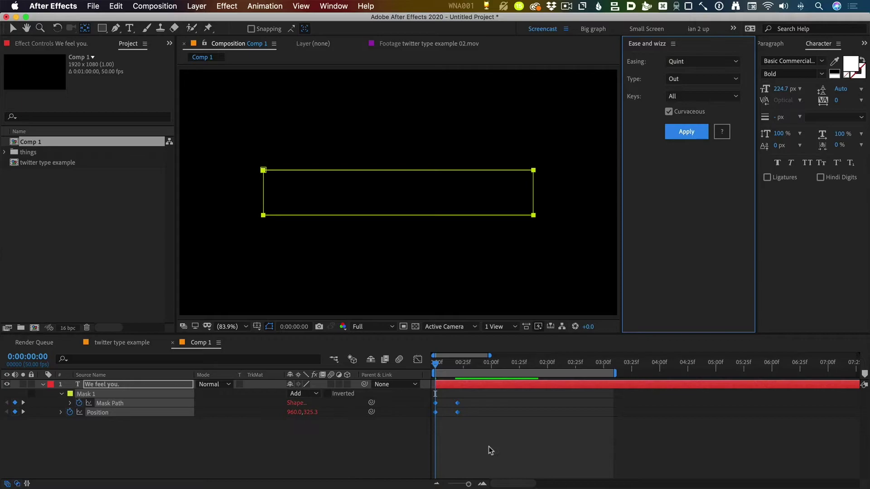
click(589, 428)
key(space)
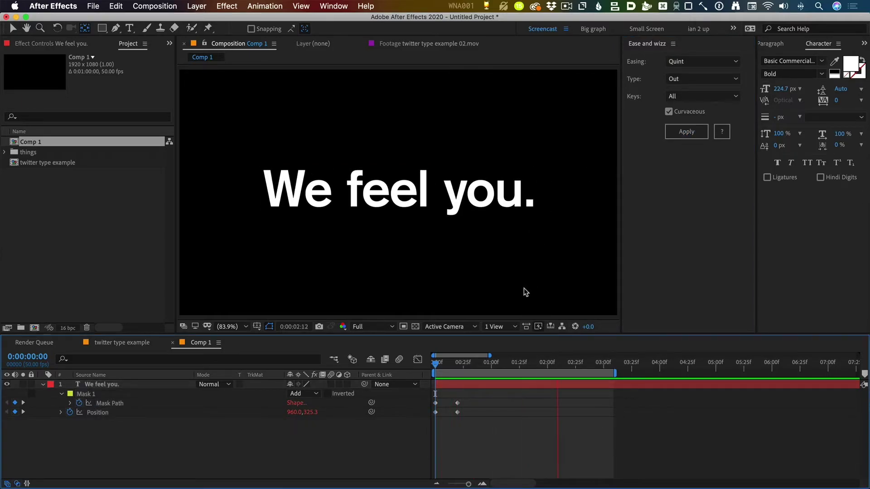
key(space)
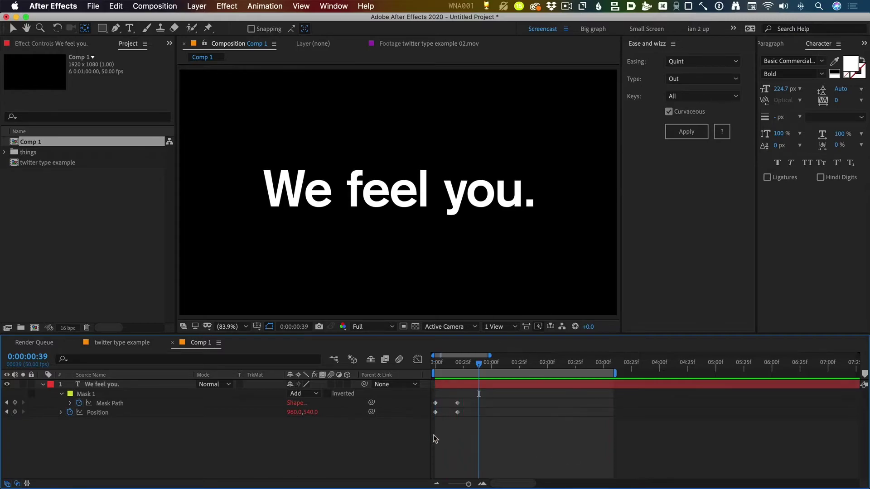
At frame 42, drag the text down below the mask to add exit keyframes
drag(478, 363, 482, 363)
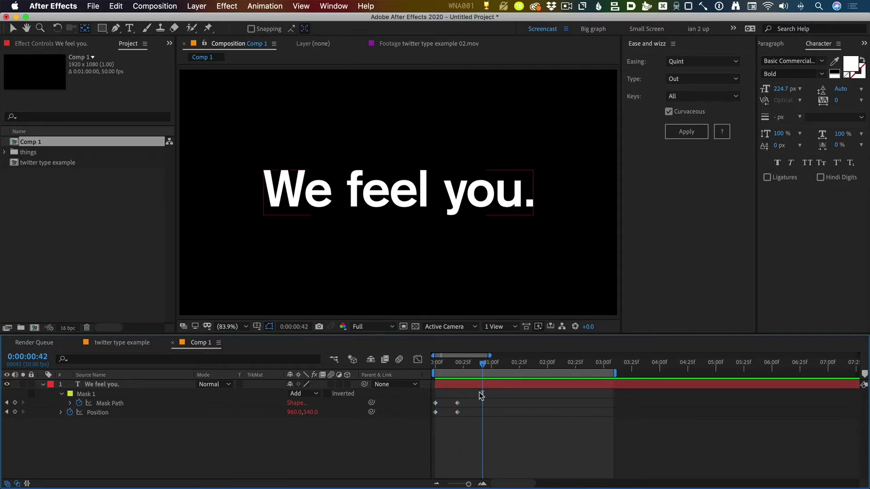
click(466, 435)
drag(110, 447, 111, 398)
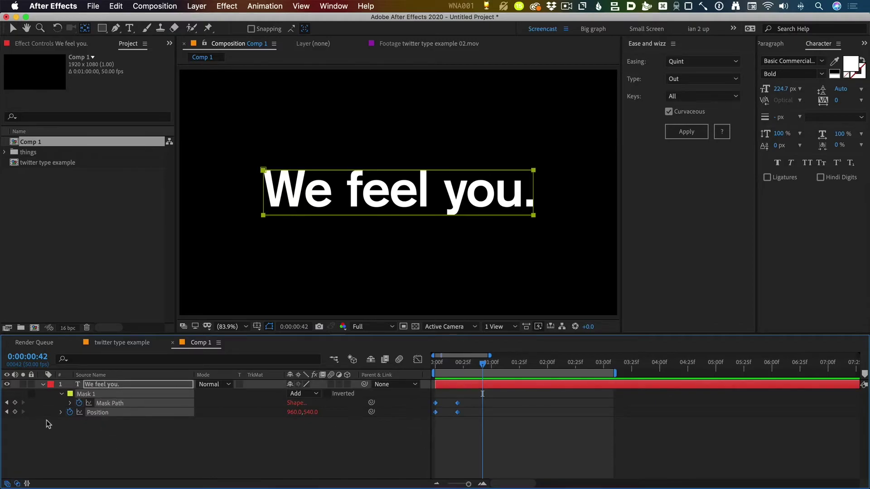
click(73, 435)
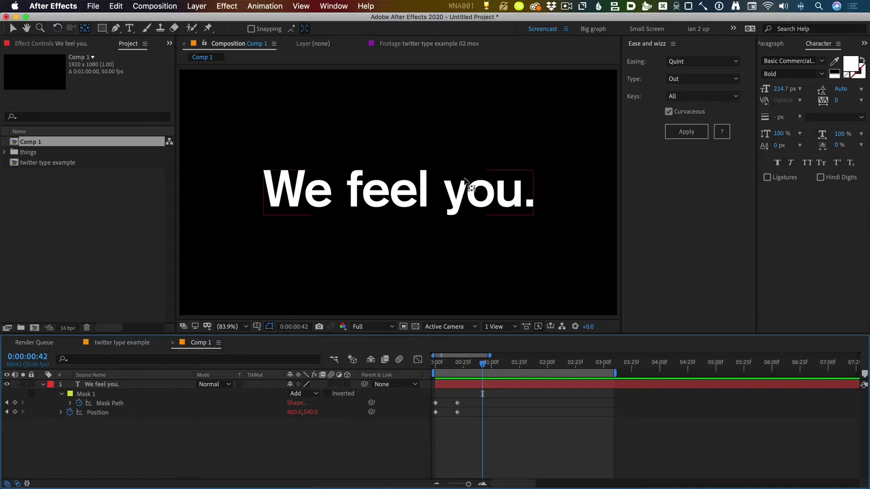
drag(406, 202, 406, 244)
key(super+z)
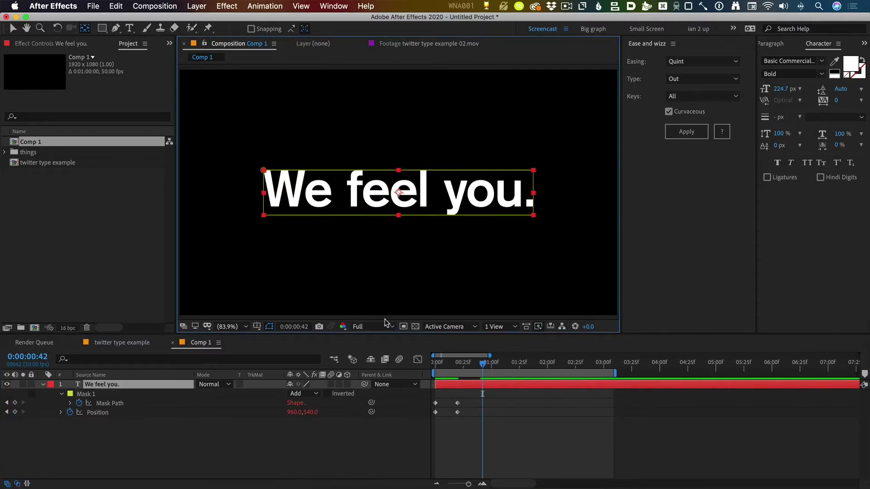
click(314, 455)
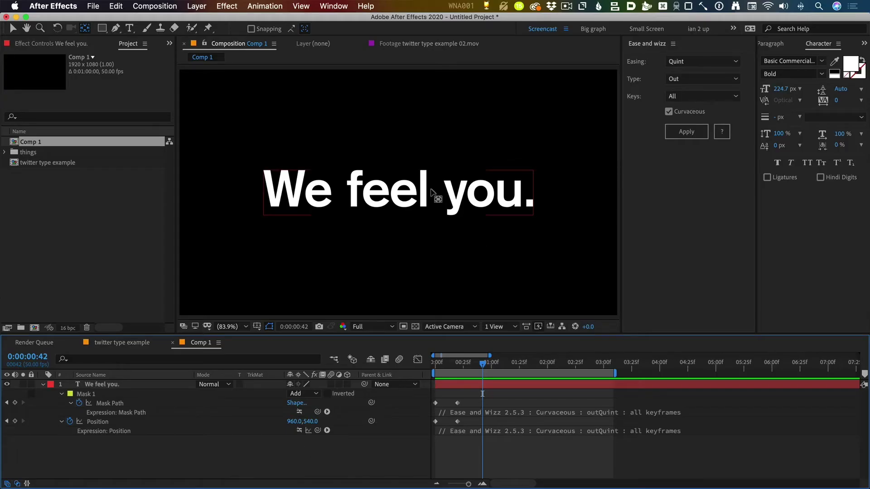
drag(431, 190, 436, 254)
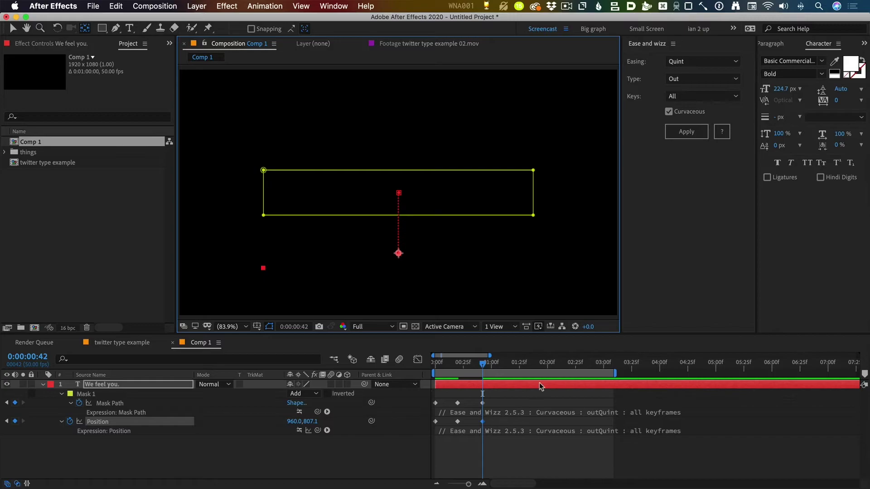
mouse_move(484, 367)
mouse_down()
mouse_move(496, 365)
mouse_move(481, 365)
mouse_up()
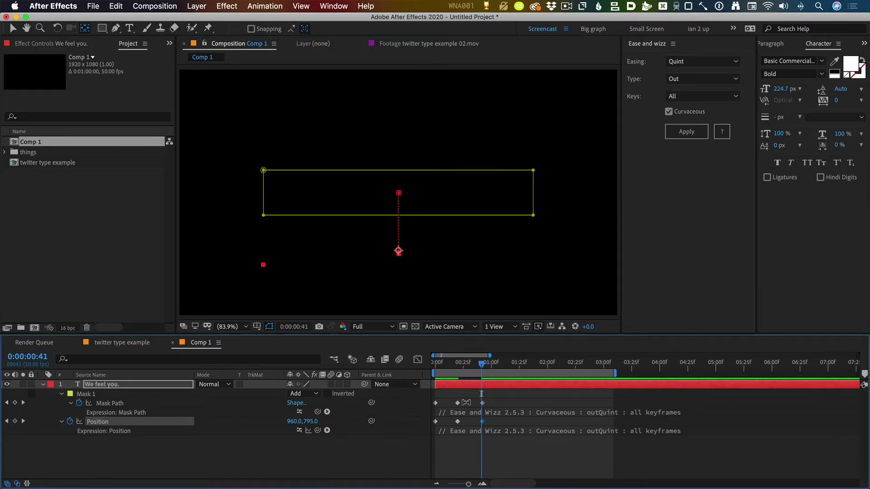
Shift the slide-out keyframes later so the exit starts at frame 47
click(481, 416)
drag(481, 416, 497, 425)
click(462, 366)
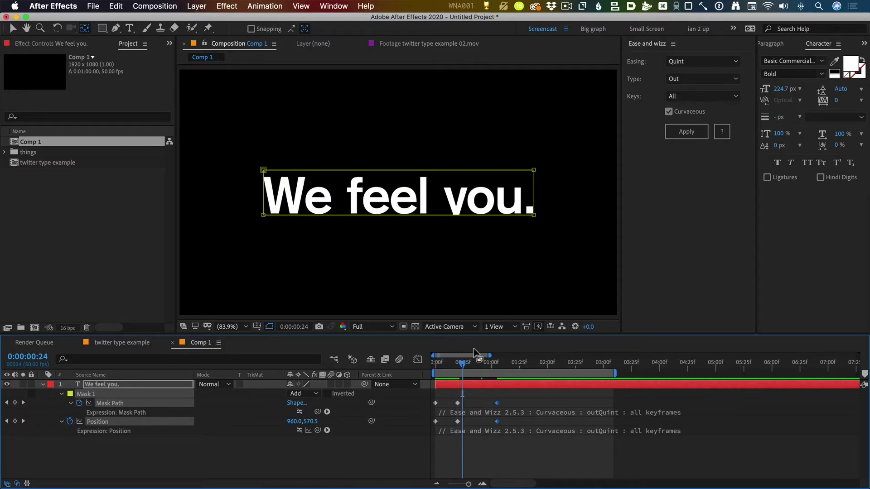
Copy the fully revealed keyframe and paste it at frame 35 to hold the text
key(space)
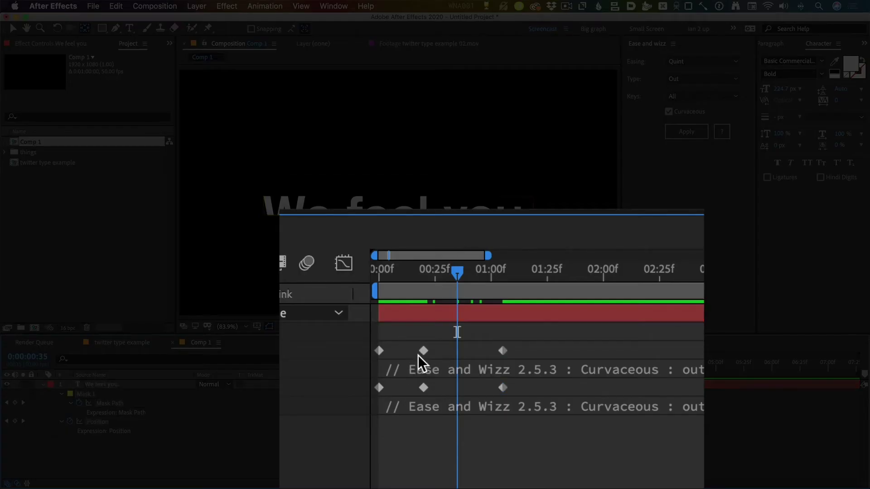
drag(433, 357, 453, 359)
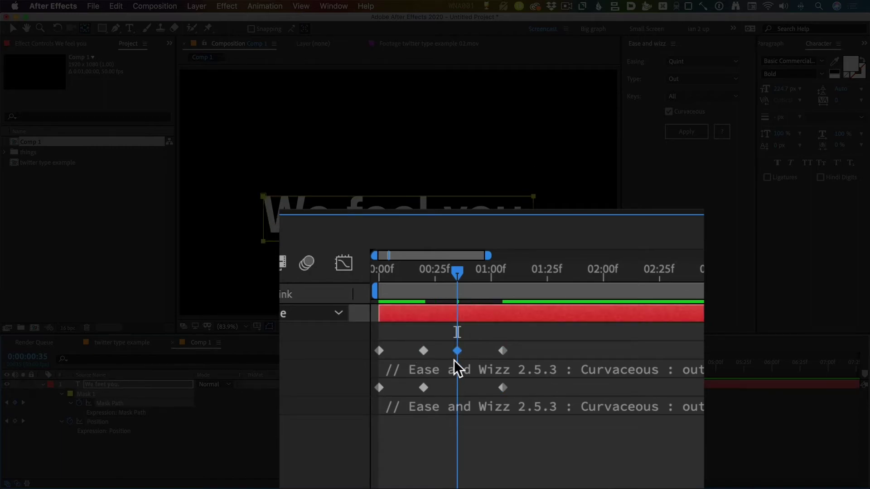
drag(420, 385, 449, 398)
key(super+c)
key(super+v)
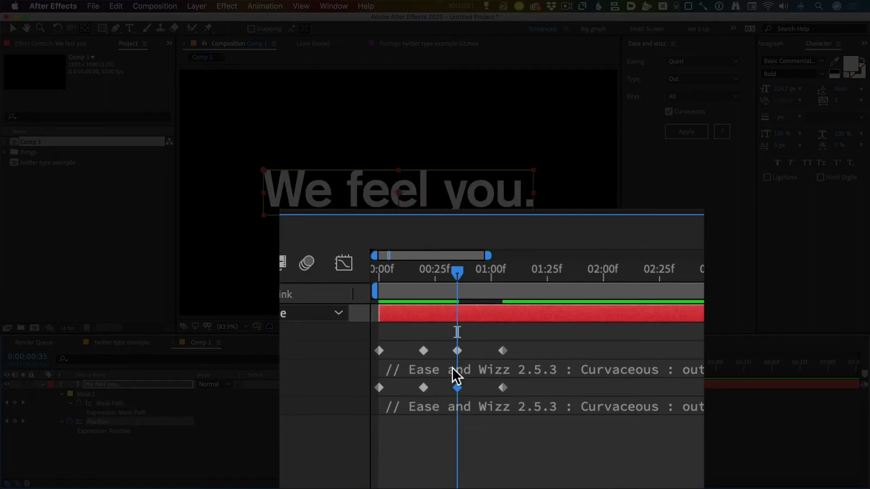
drag(450, 349, 529, 388)
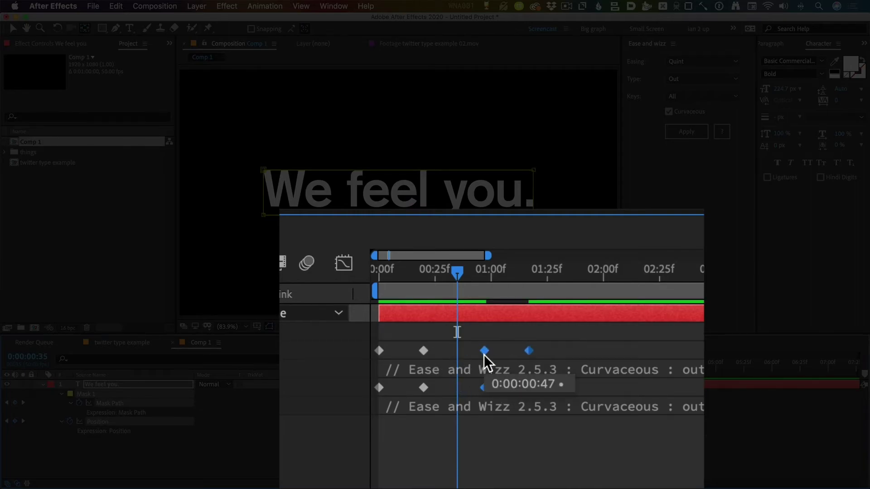
click(516, 401)
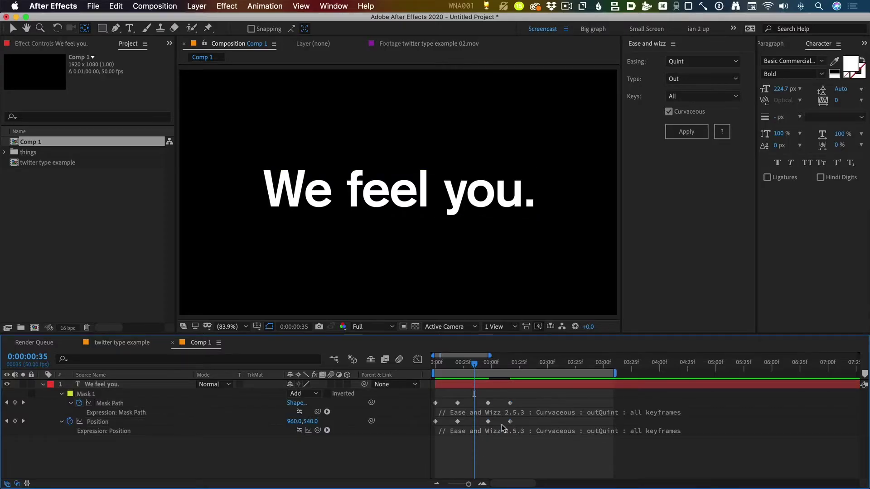
click(520, 364)
key(space)
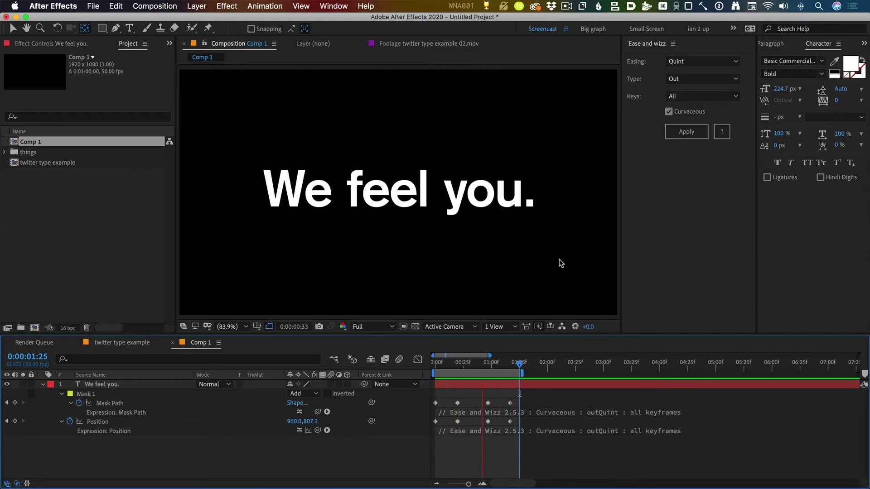
drag(301, 422, 301, 426)
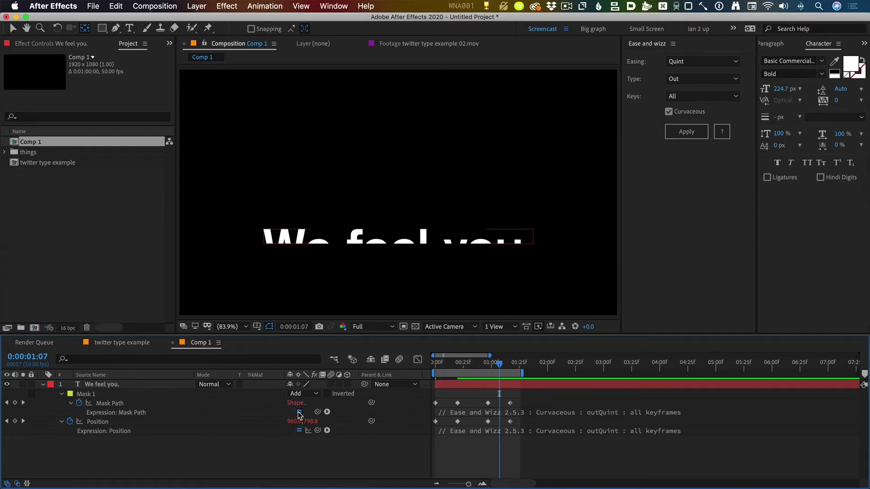
key(space)
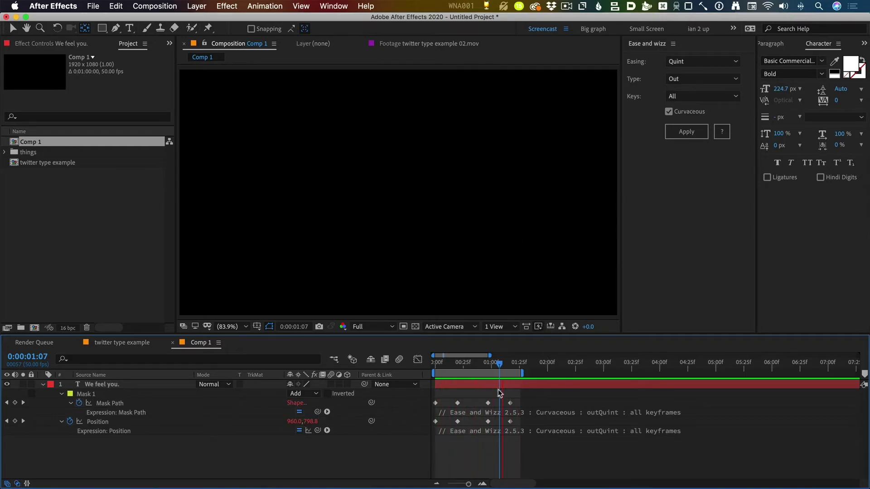
click(471, 364)
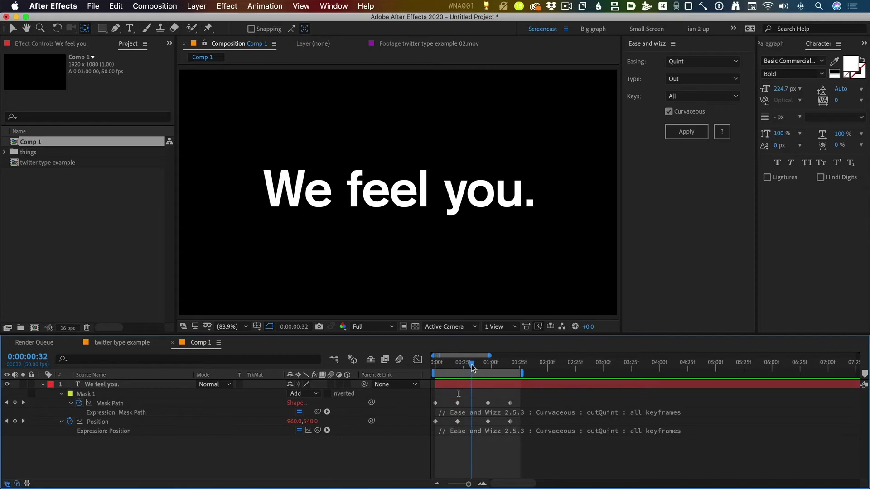
key(v)
Split the text layer at frame 33 and delete the slide-in keyframes from 'We feel you. 2'
click(486, 386)
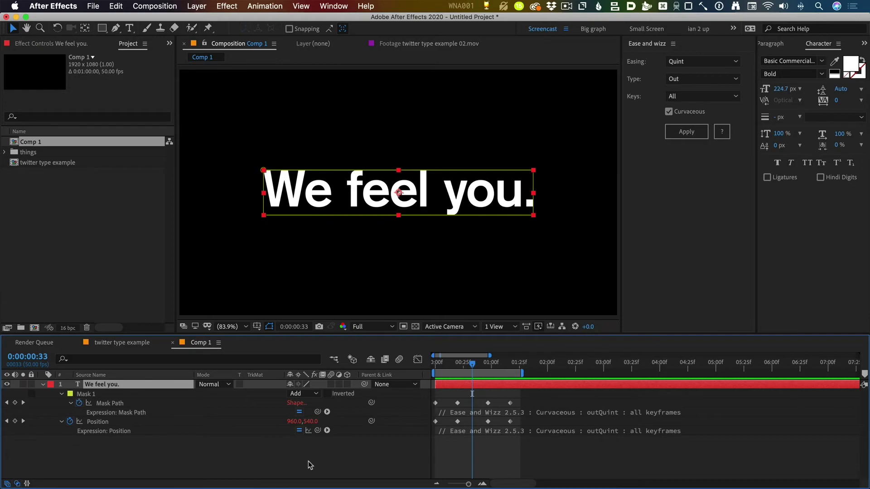
key(super+shift+d)
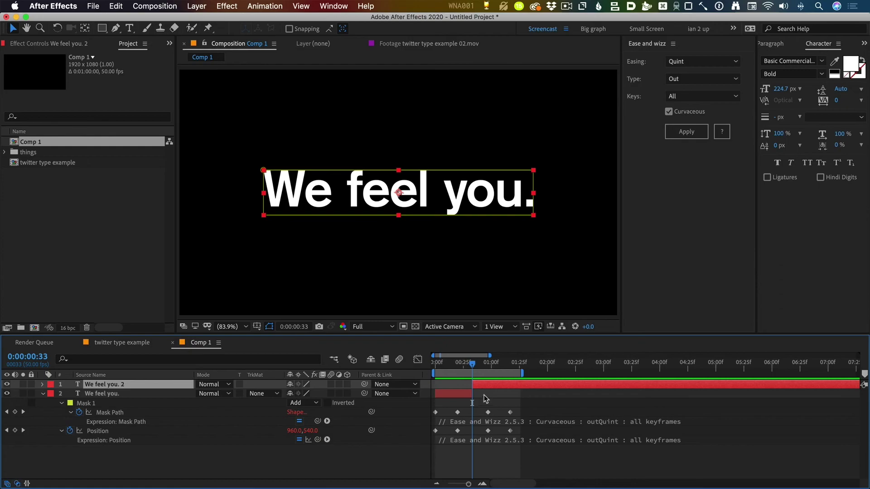
key(u)
drag(477, 399, 526, 418)
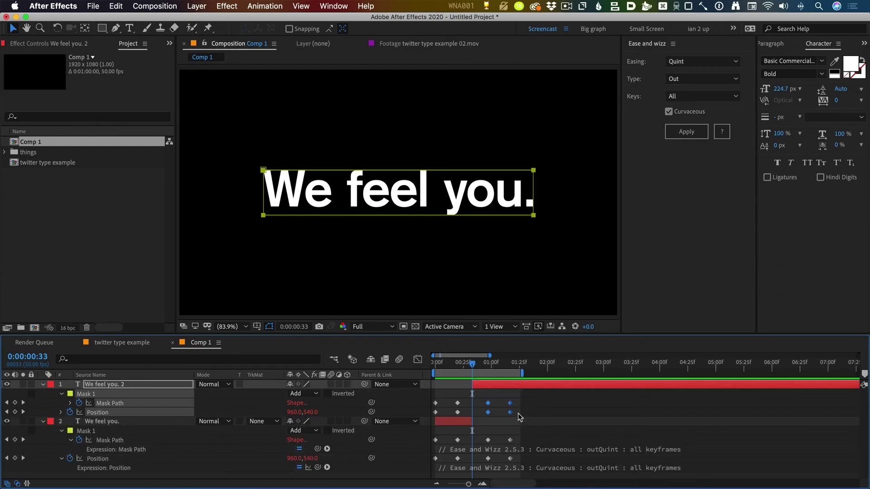
drag(470, 397, 433, 415)
key(Delete)
Delete the slide-out keyframes from the original 'We feel you.' layer
drag(474, 436, 528, 470)
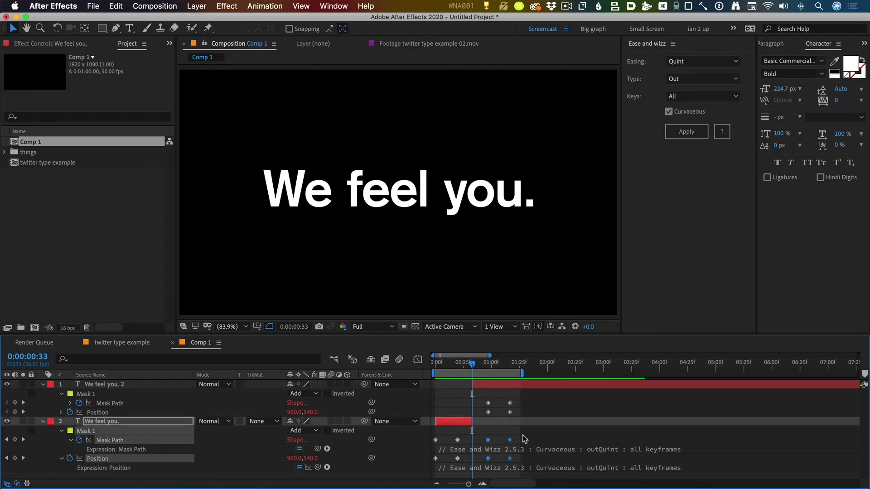
key(Delete)
key(=)
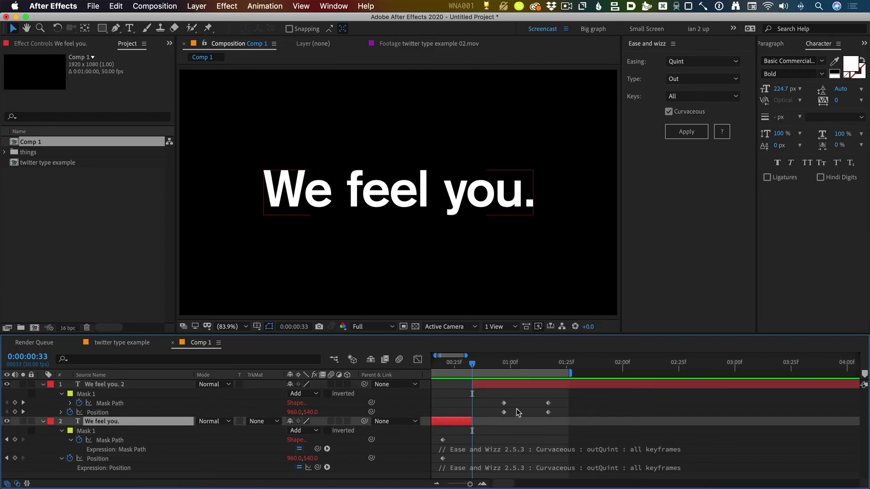
click(493, 395)
drag(494, 396, 558, 419)
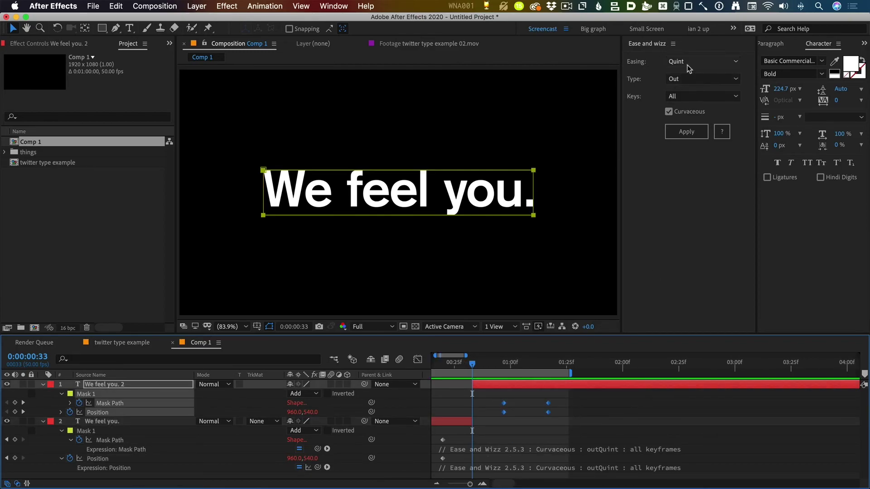
Apply Ease and Wizz Quint In easing to the exit keyframes and preview from the start
click(684, 79)
click(692, 103)
click(686, 132)
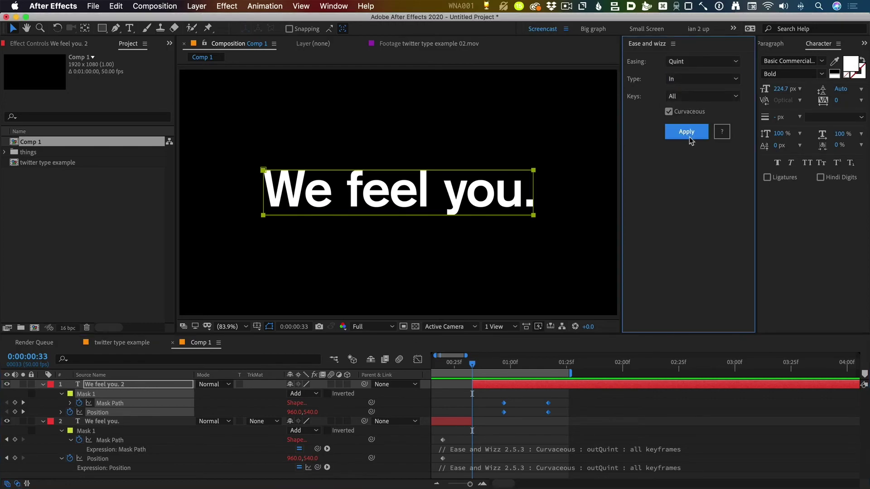
key(Home)
key(space)
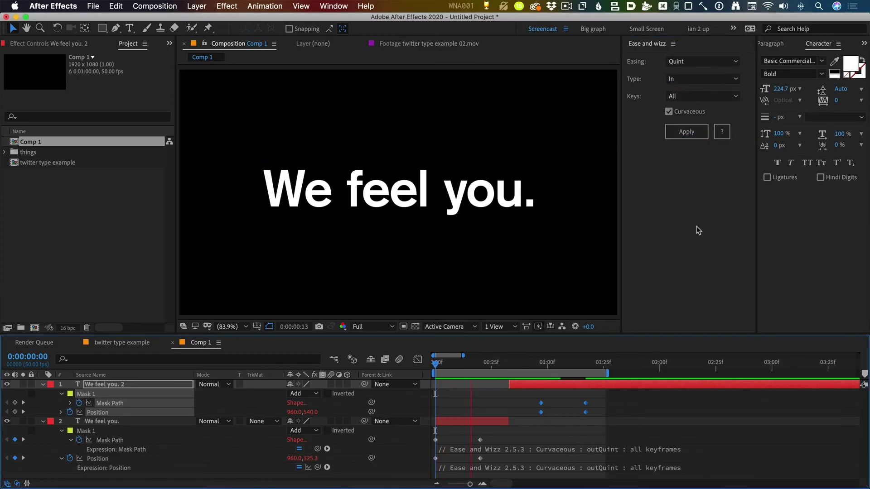